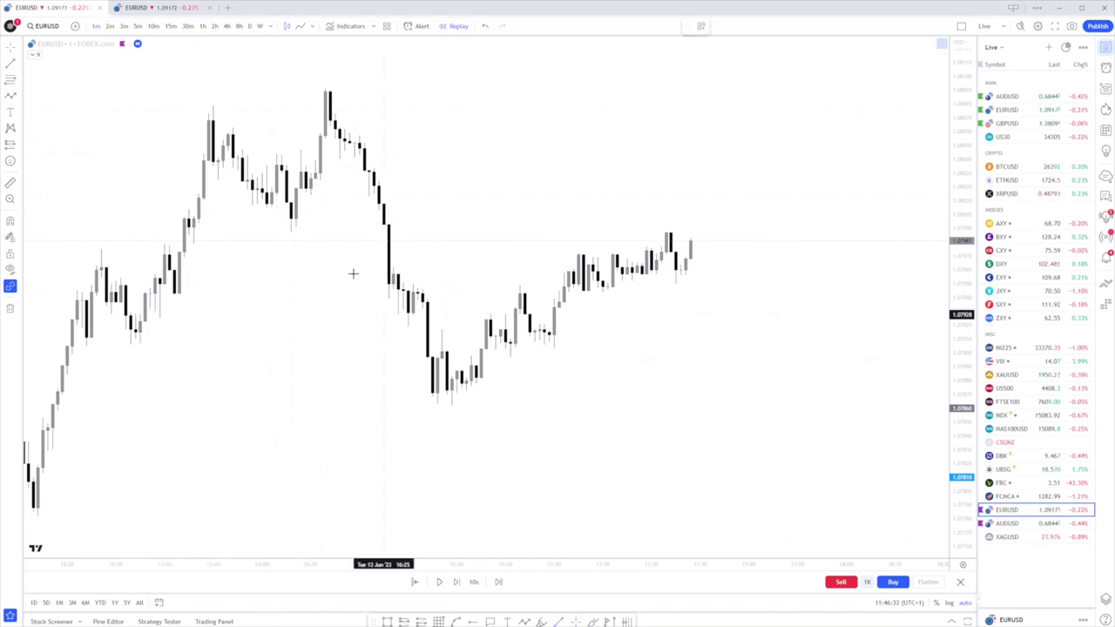
# - Draw a horizontal line from the earlier swing high to the higher high, styled with the Sweep template
pyautogui.click(213, 105)
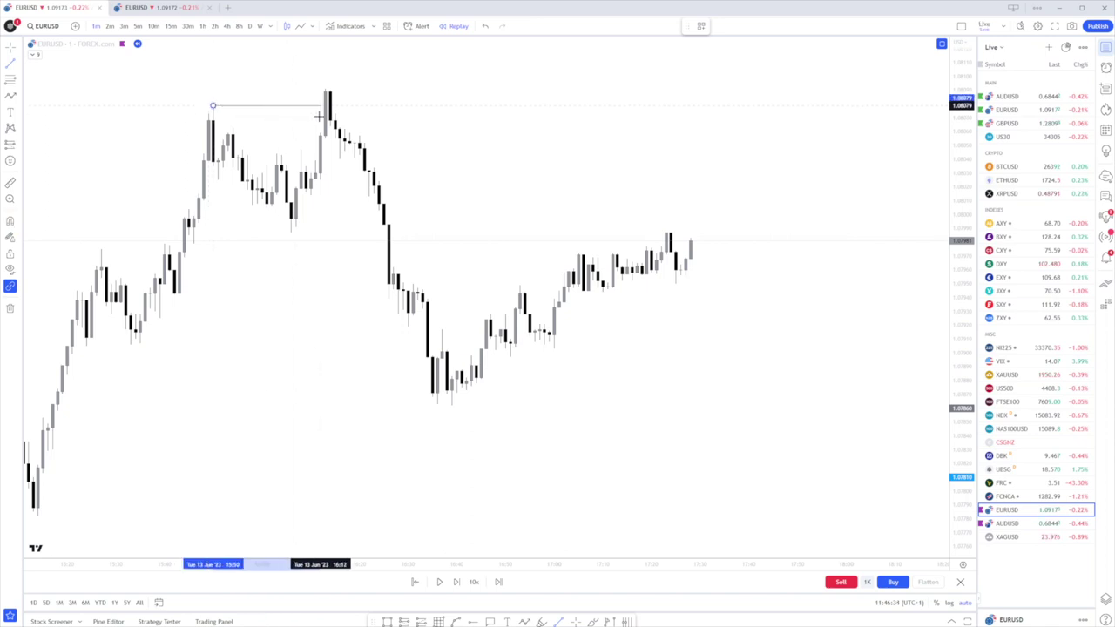
pyautogui.click(326, 106)
pyautogui.click(701, 26)
pyautogui.click(716, 329)
pyautogui.click(282, 129)
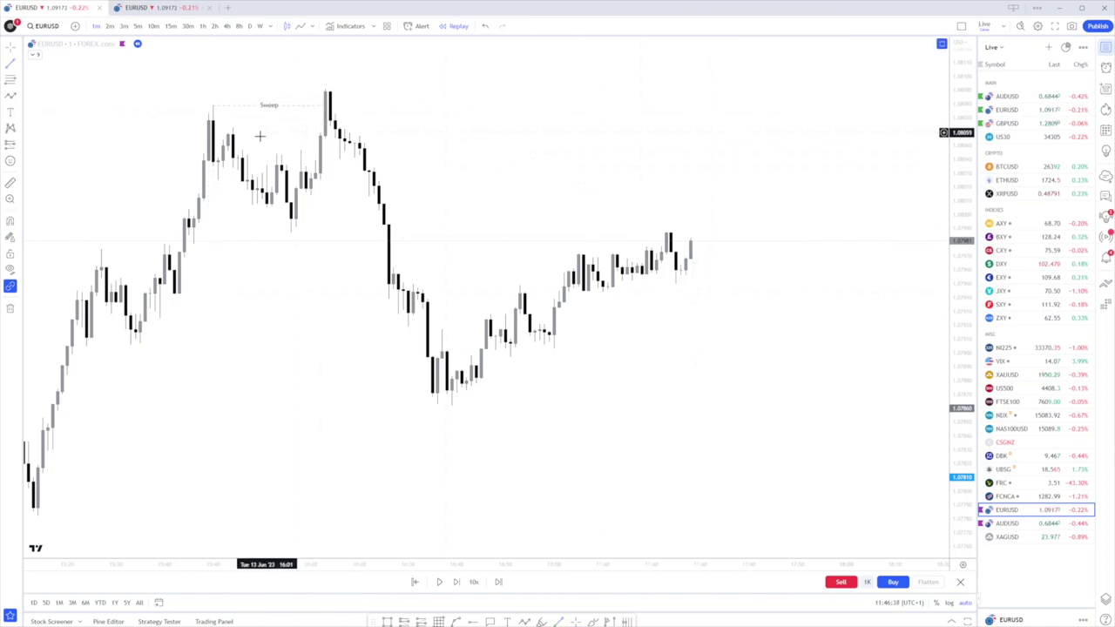
# - Draw a line from the swing low to the breakdown candle, styled with the SMS template
pyautogui.click(290, 232)
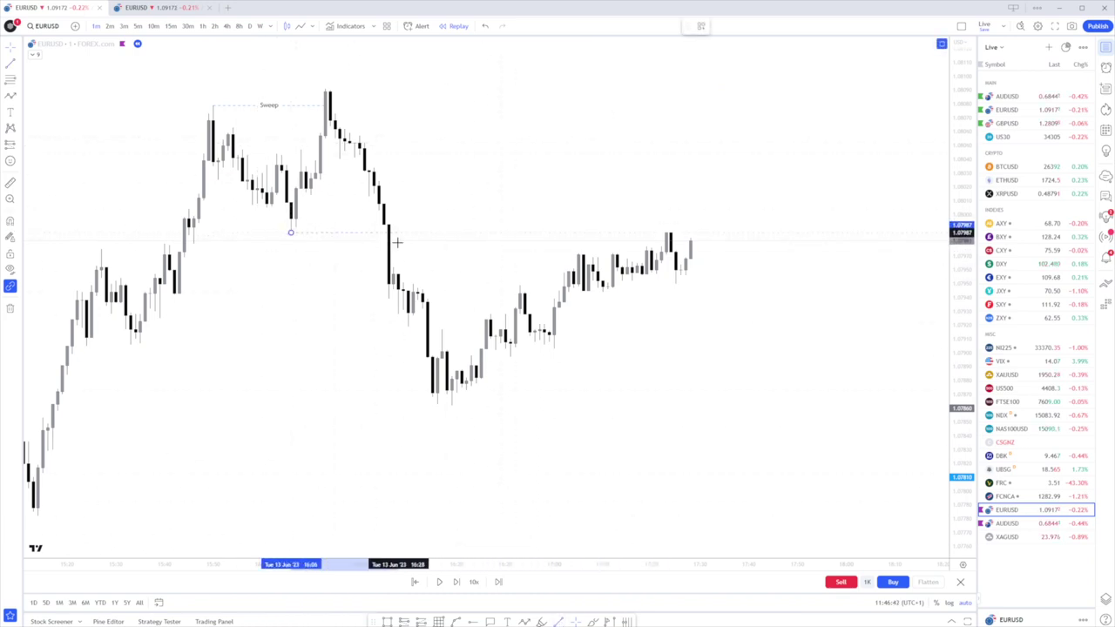
pyautogui.click(384, 233)
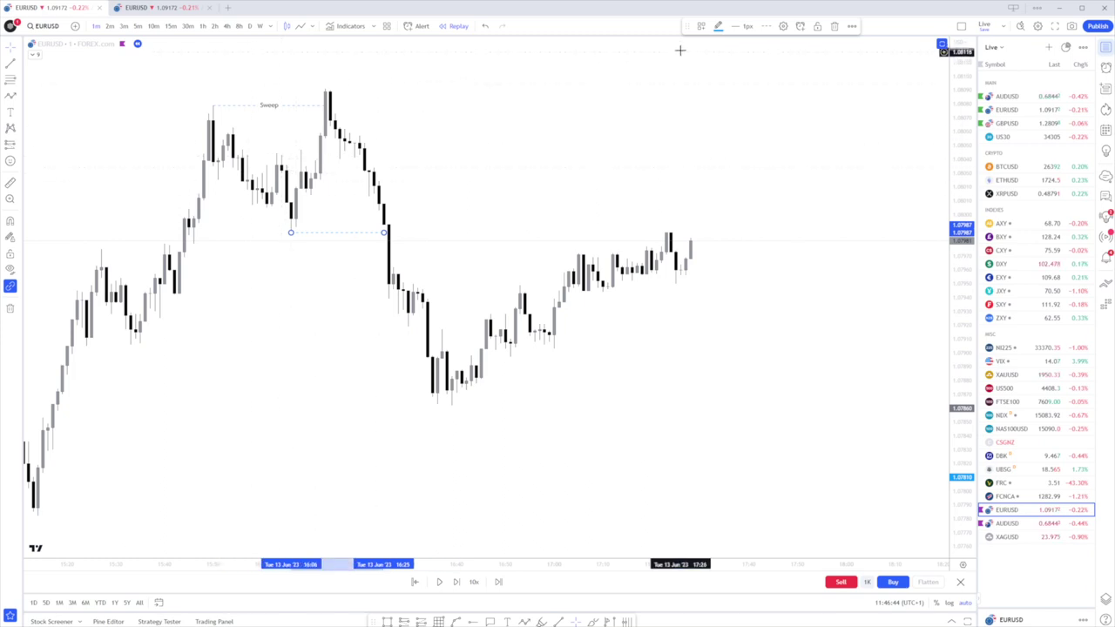
pyautogui.click(702, 26)
pyautogui.click(723, 312)
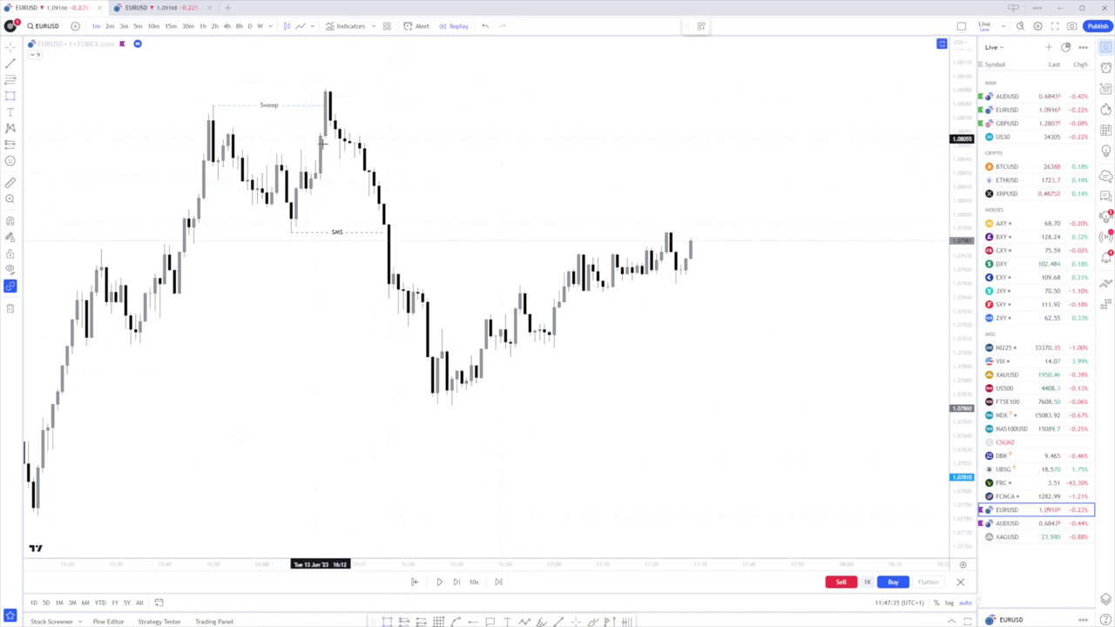
# - Draw a grey zone box over the breakdown candles and stretch it further right
pyautogui.moveTo(305, 166)
pyautogui.mouseDown()
pyautogui.moveTo(359, 196)
pyautogui.moveTo(666, 180)
pyautogui.mouseUp()
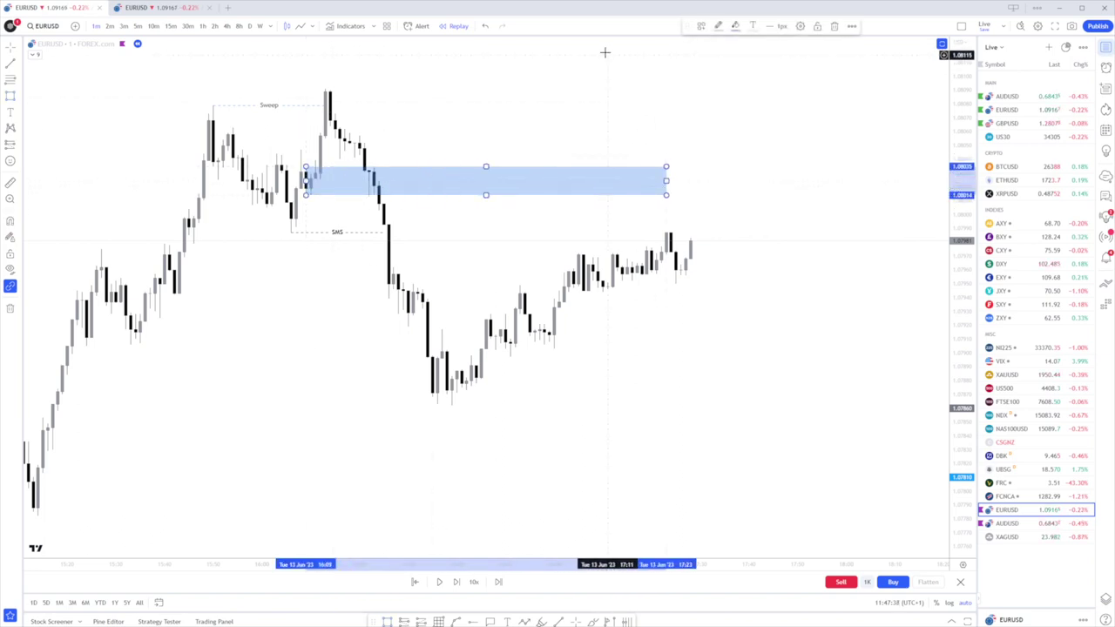
pyautogui.click(703, 29)
pyautogui.click(724, 140)
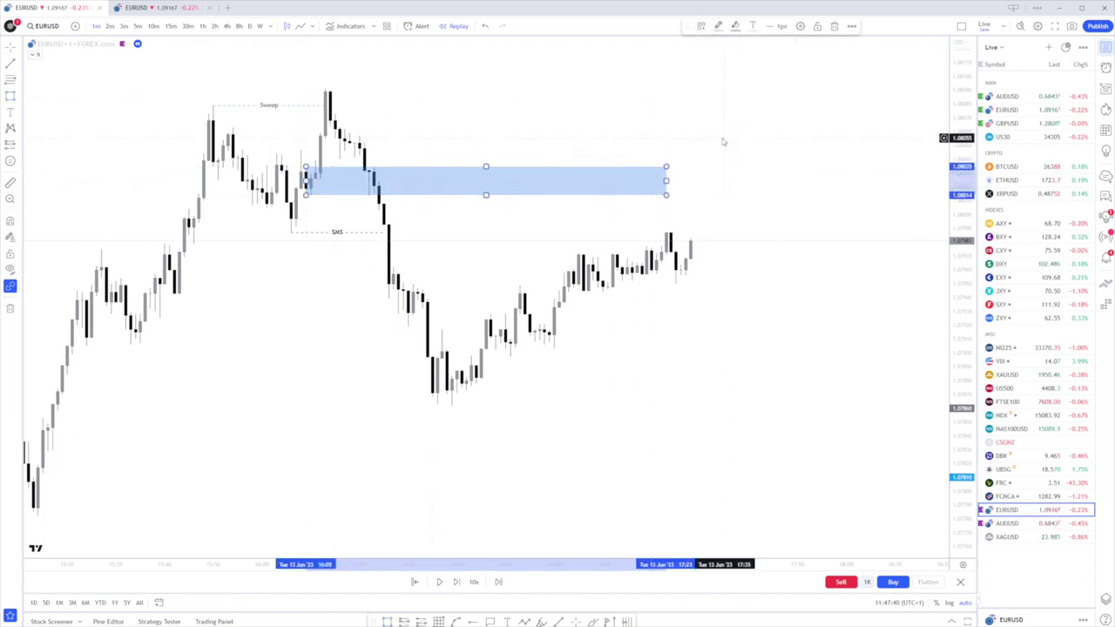
pyautogui.moveTo(666, 181); pyautogui.dragTo(778, 180)
pyautogui.click(299, 155)
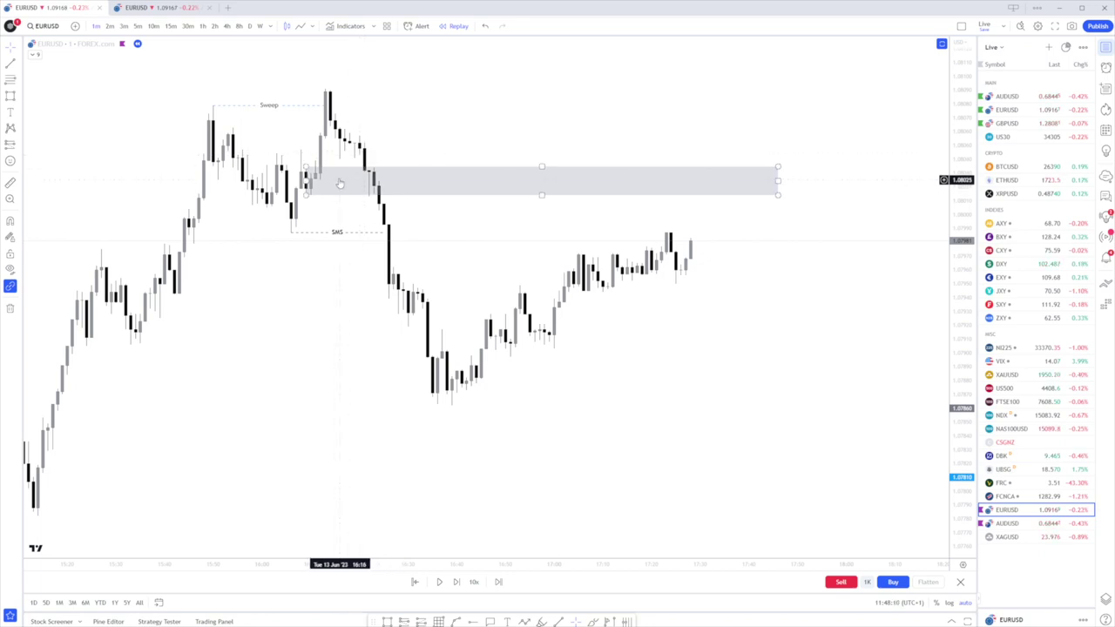
# - Outline the small candle range above the grey zone with a rectangle near 1.0804
pyautogui.click(369, 171)
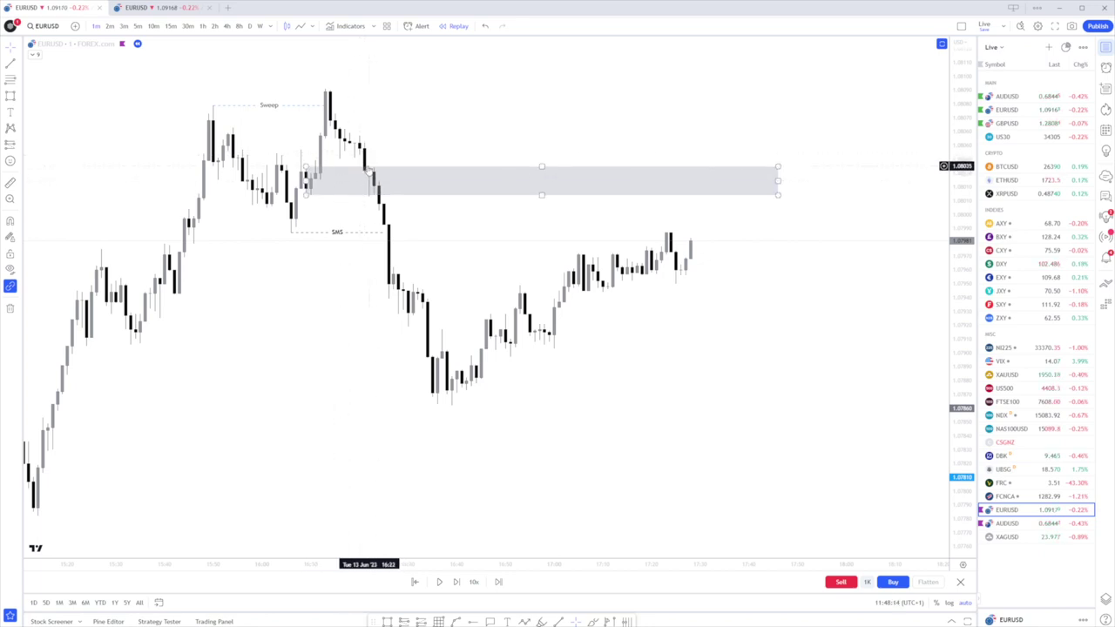
pyautogui.click(397, 139)
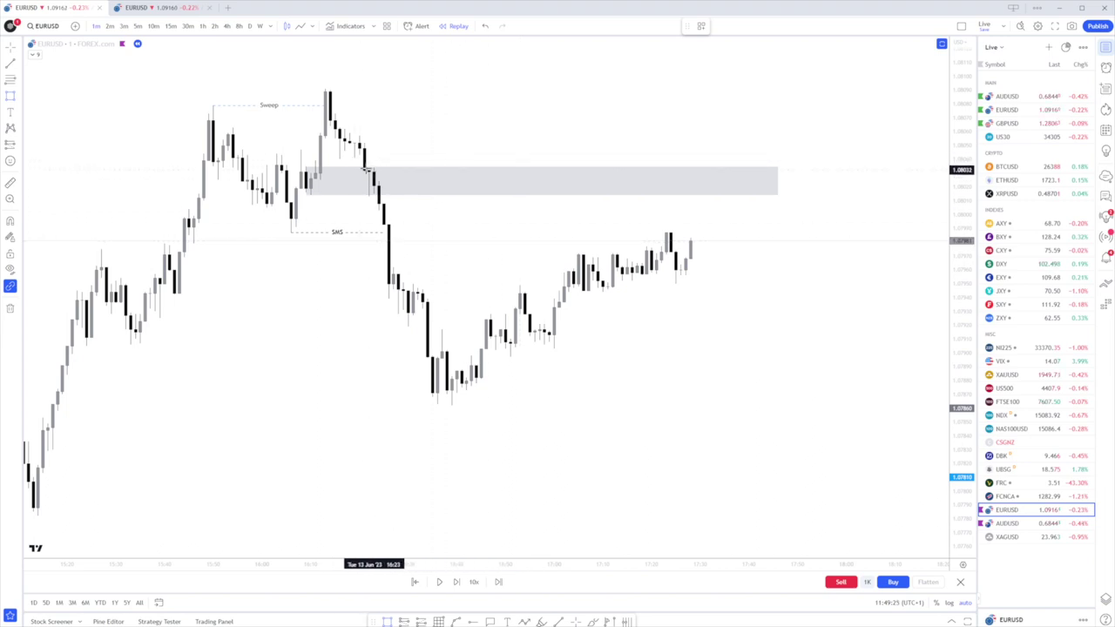
pyautogui.moveTo(354, 157); pyautogui.dragTo(389, 162)
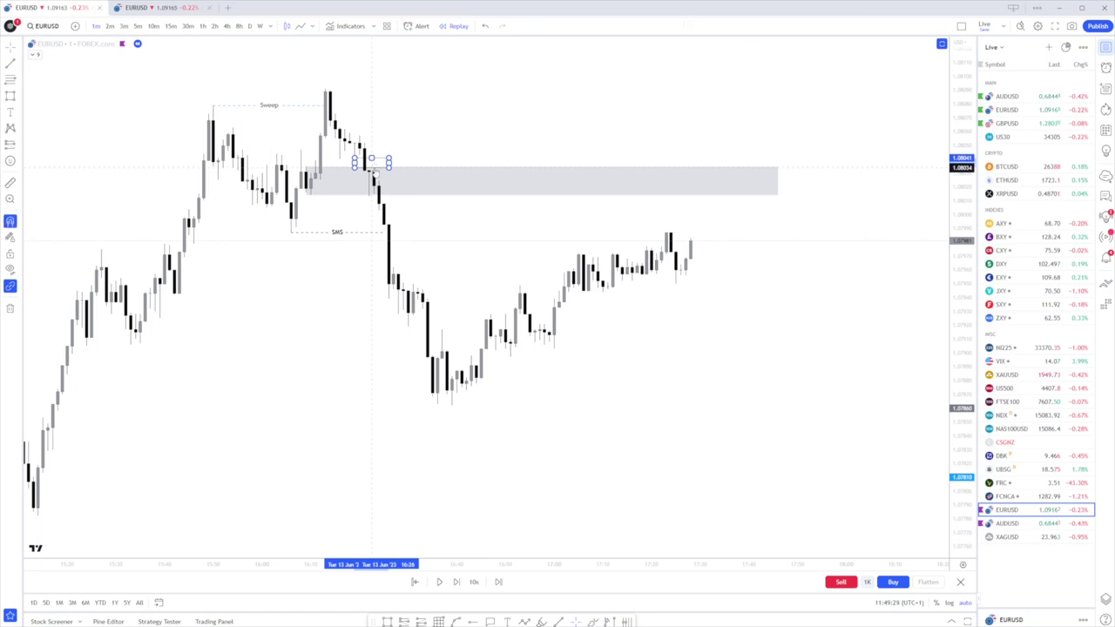
pyautogui.click(434, 144)
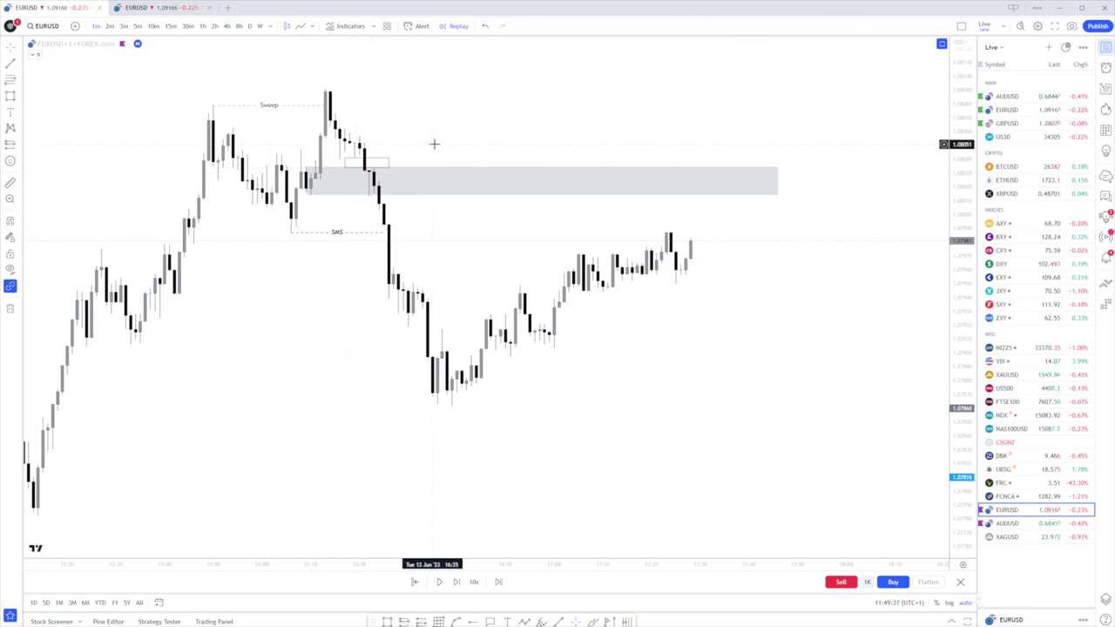
pyautogui.click(698, 246)
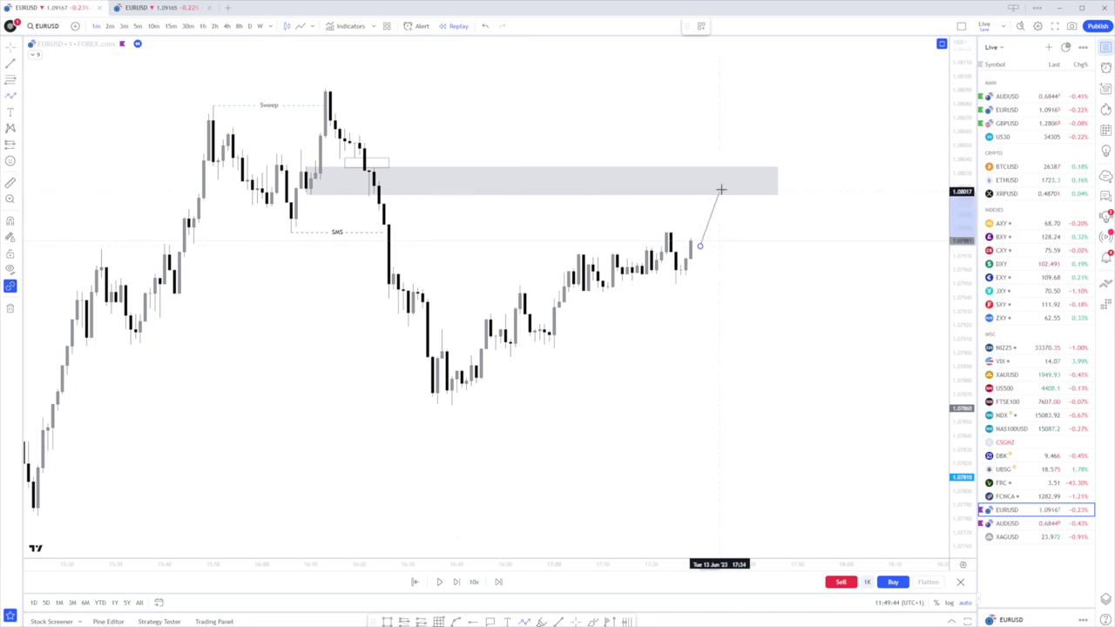
pyautogui.click(724, 187)
pyautogui.click(743, 217)
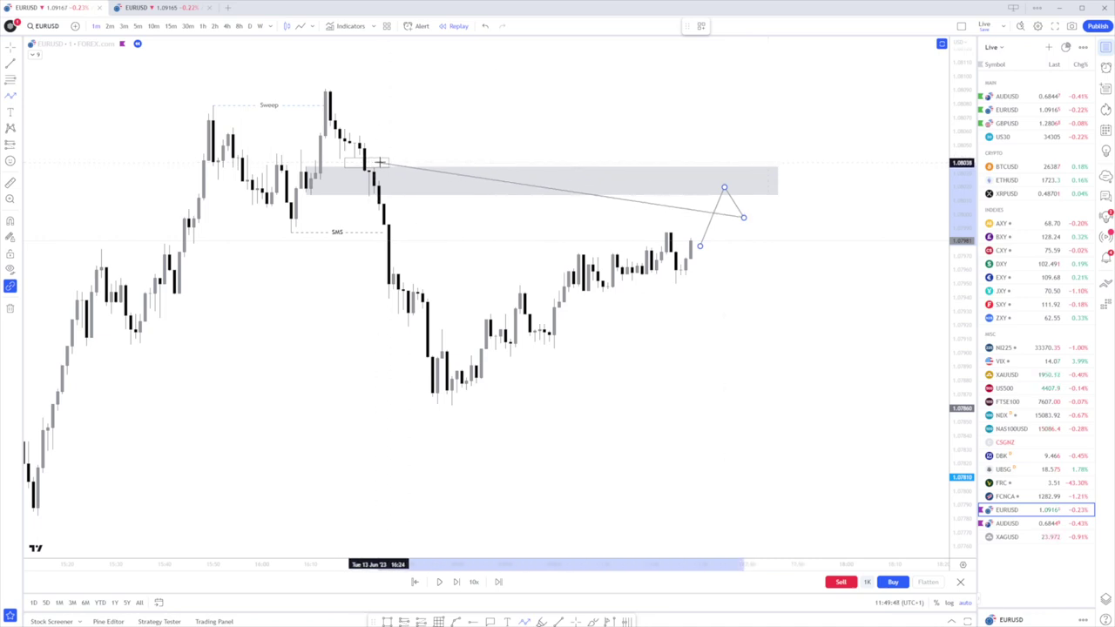
pyautogui.click(767, 160)
pyautogui.click(798, 222)
pyautogui.click(818, 195)
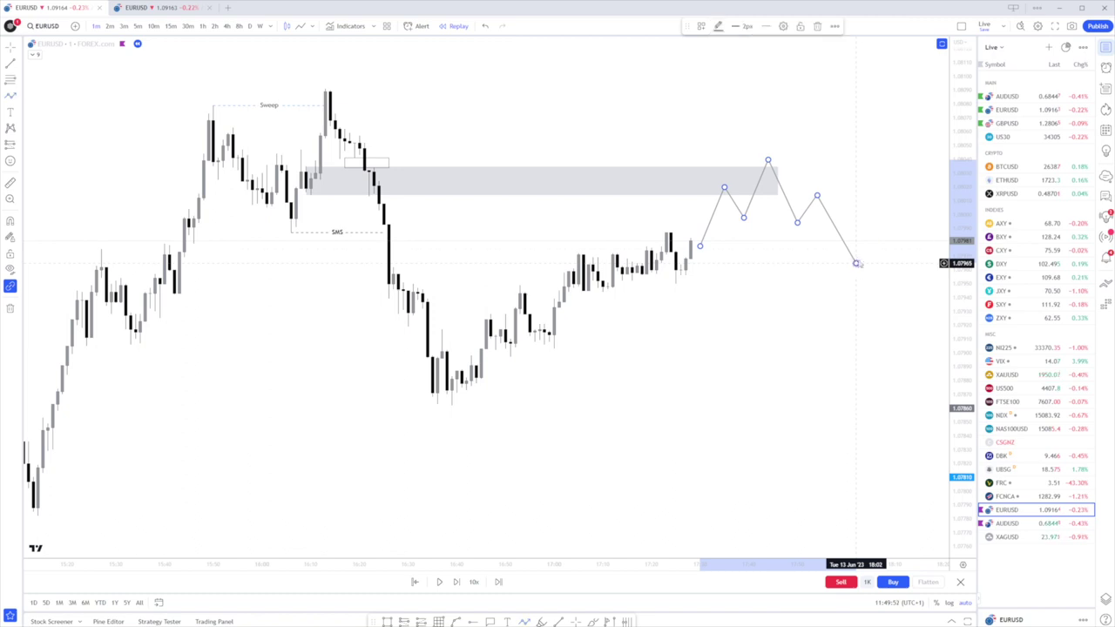
pyautogui.press('Escape')
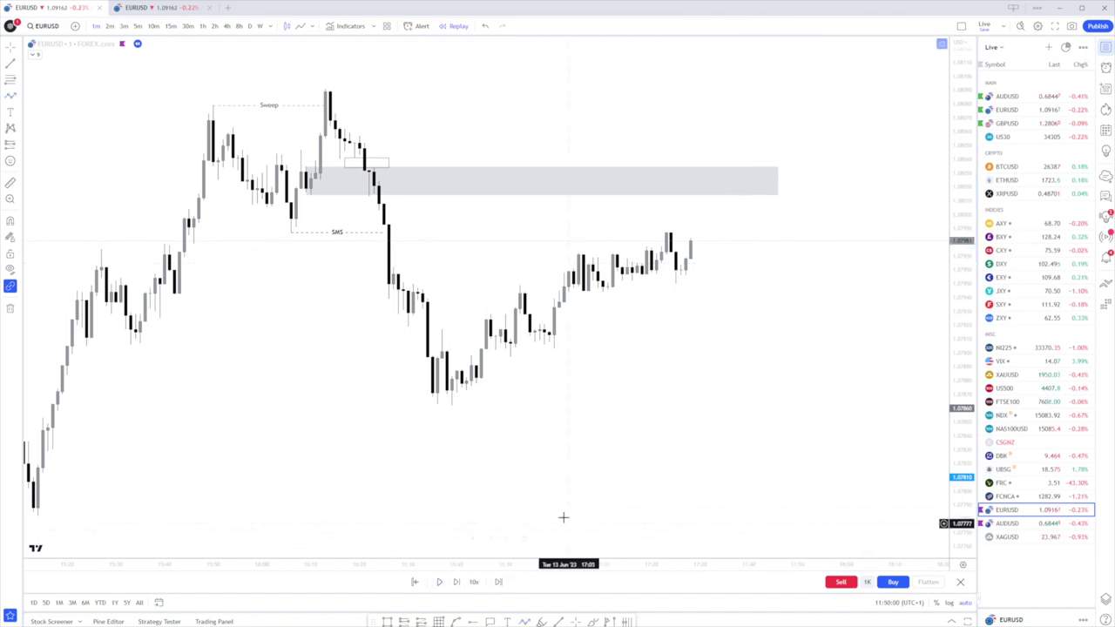
# - Replay EURUSD bars, stretching the grey zone right, then pause and pan to earlier candles
pyautogui.click(441, 582)
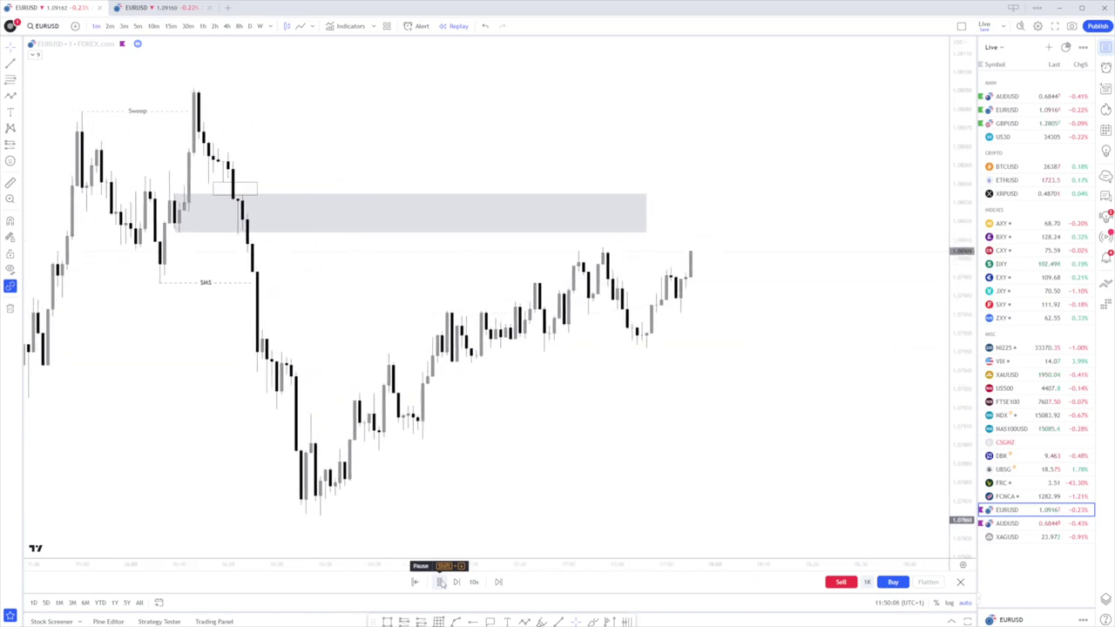
pyautogui.click(441, 582)
pyautogui.moveTo(617, 213); pyautogui.dragTo(675, 212)
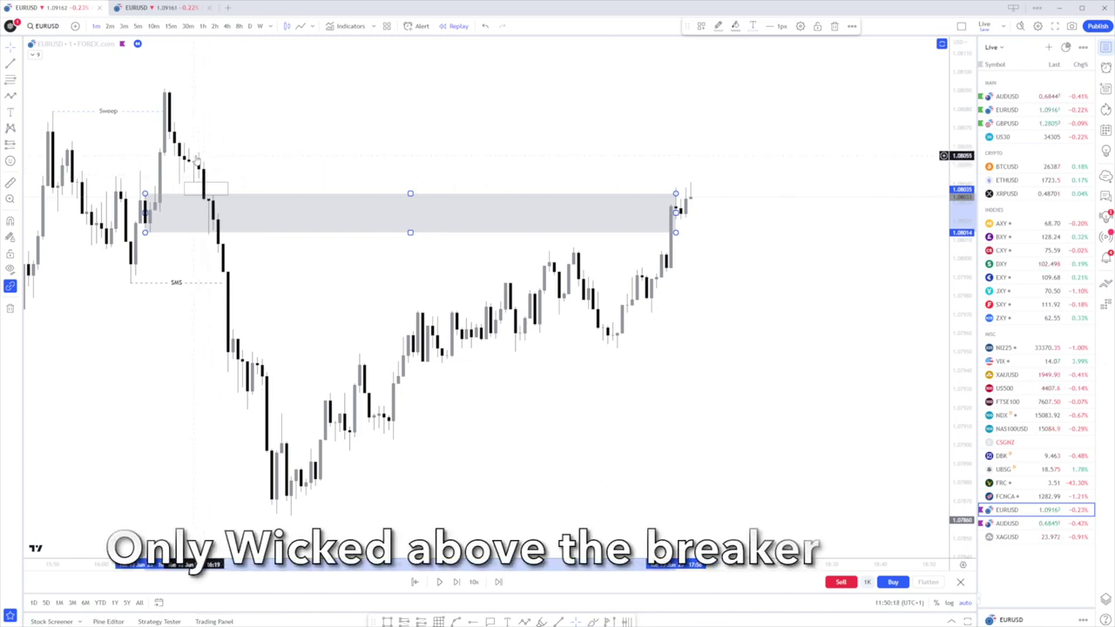
pyautogui.click(440, 583)
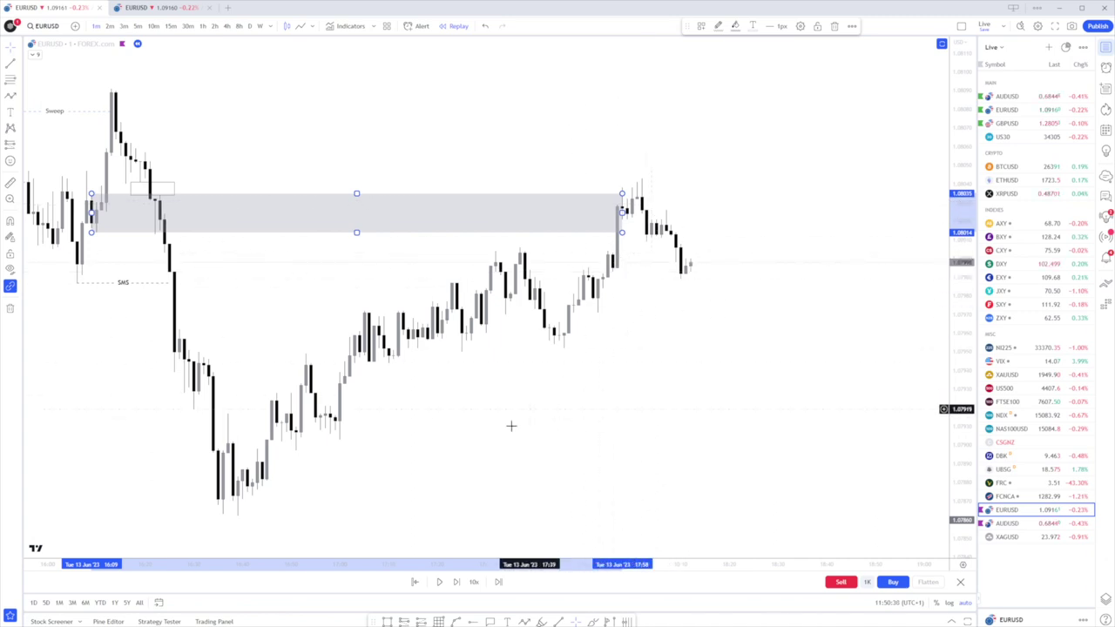
pyautogui.click(440, 583)
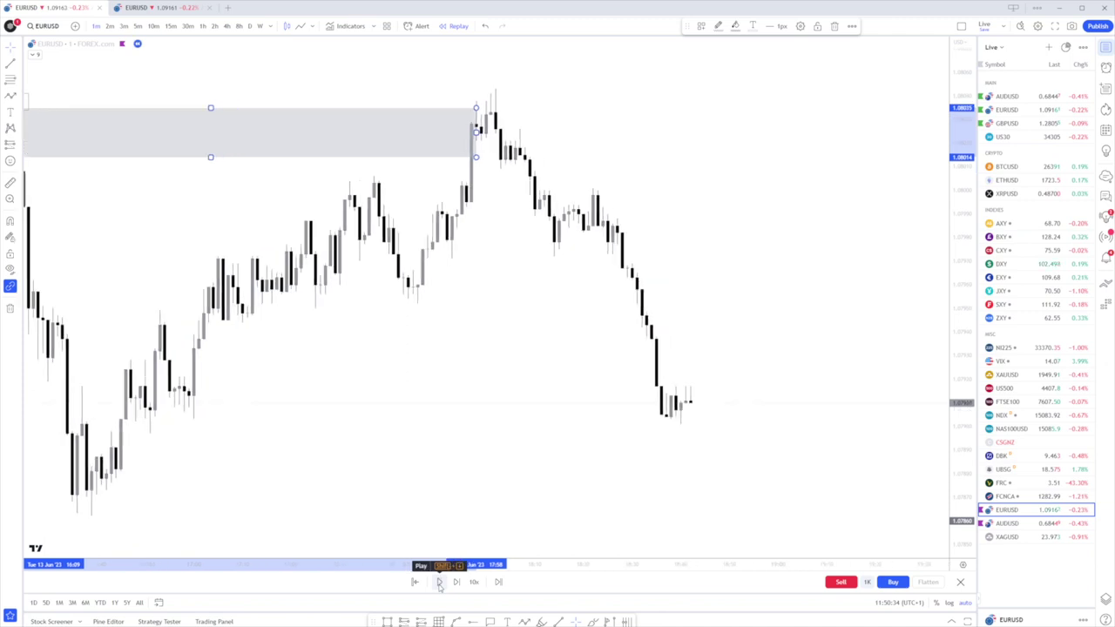
pyautogui.moveTo(426, 398); pyautogui.dragTo(604, 348)
pyautogui.scroll(-1, 433, 274)
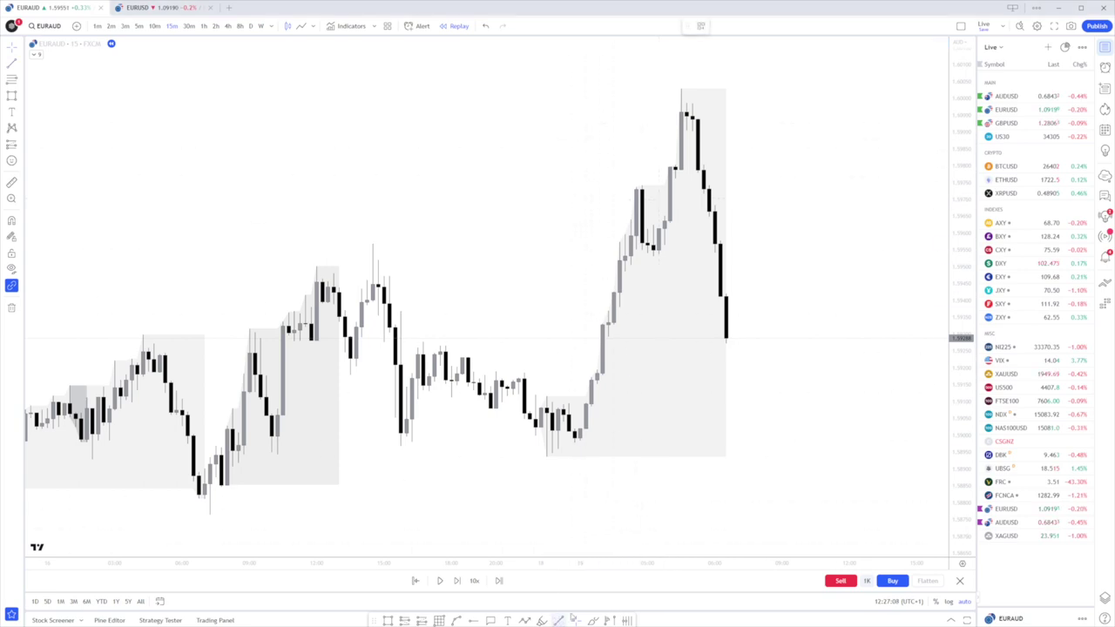
# - End the EURAUD line at the earlier high with the Sweep style, then box the pullback candles
pyautogui.click(665, 186)
pyautogui.click(701, 26)
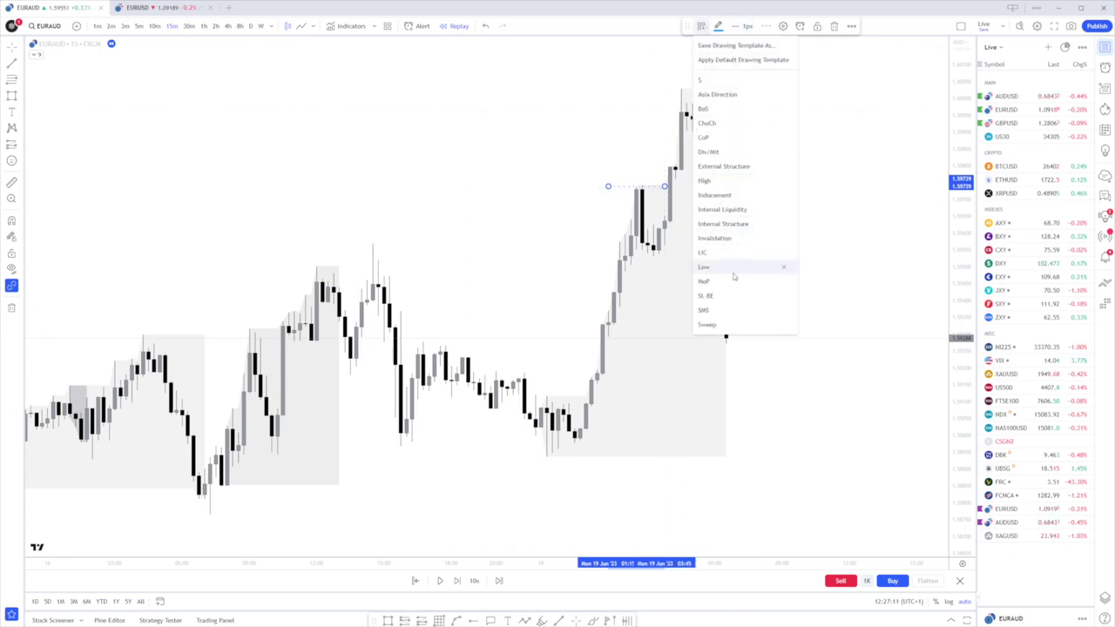
pyautogui.click(707, 325)
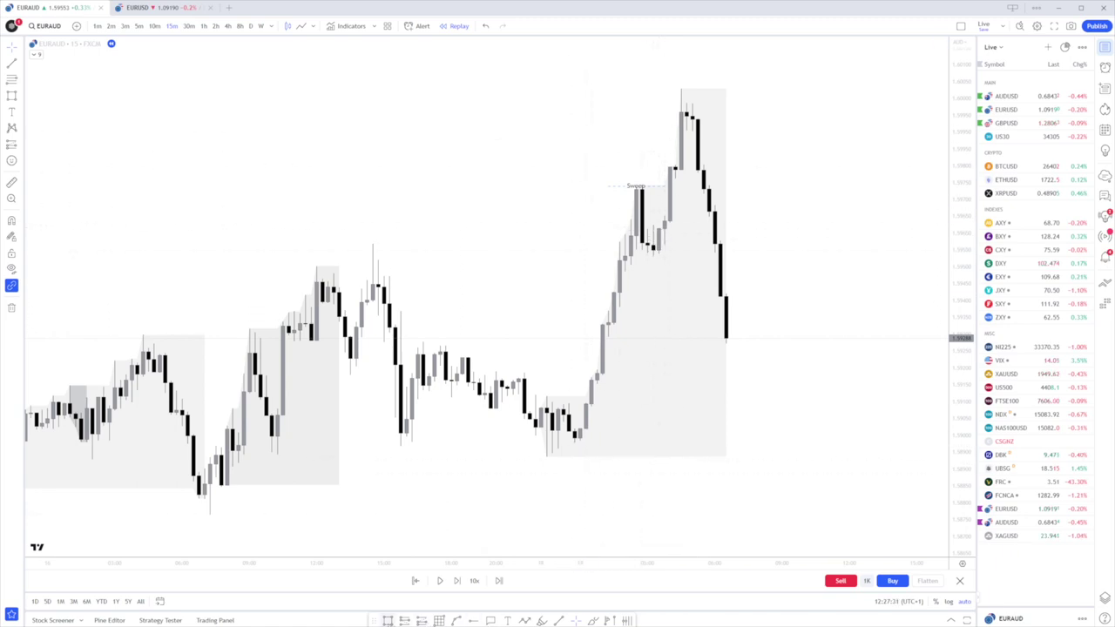
pyautogui.moveTo(653, 225)
pyautogui.mouseDown()
pyautogui.moveTo(689, 262)
pyautogui.moveTo(826, 241)
pyautogui.mouseUp()
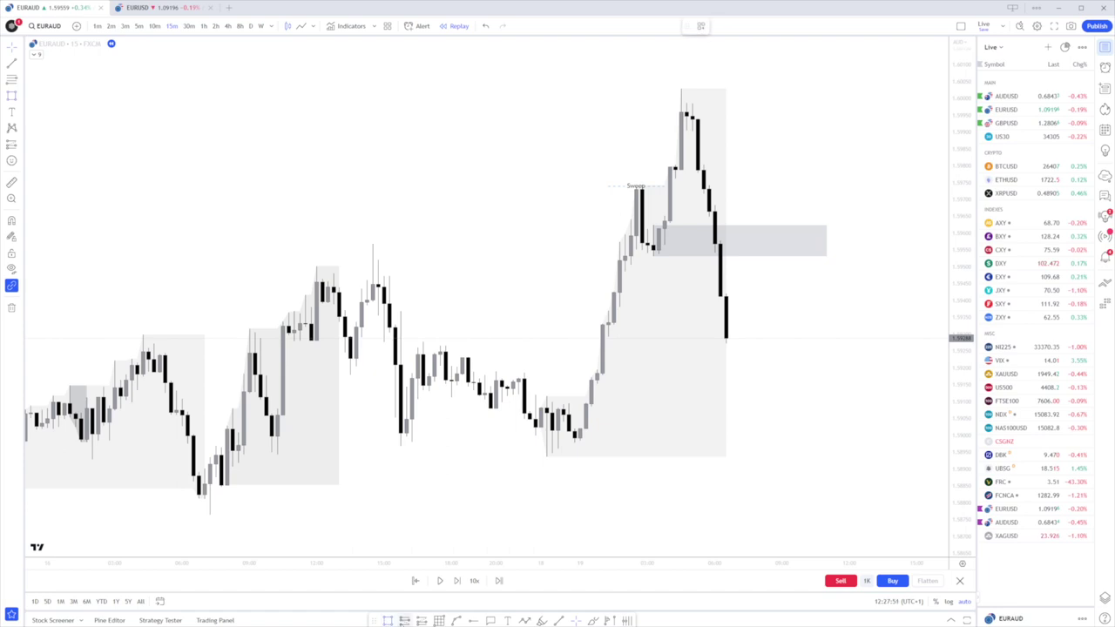
pyautogui.click(404, 621)
pyautogui.click(143, 155)
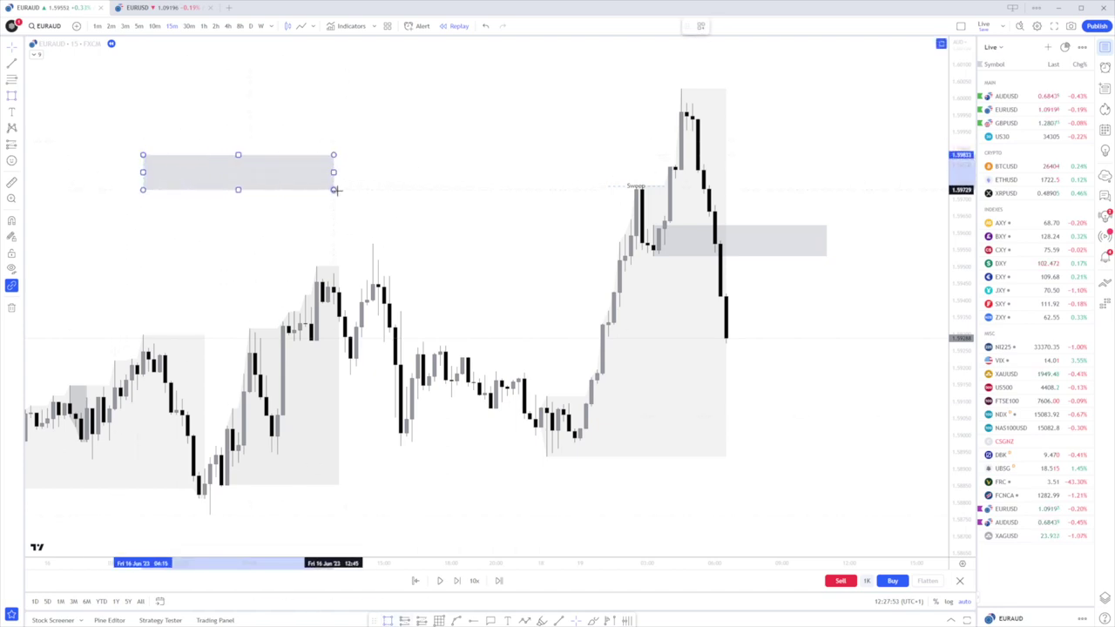
pyautogui.click(361, 193)
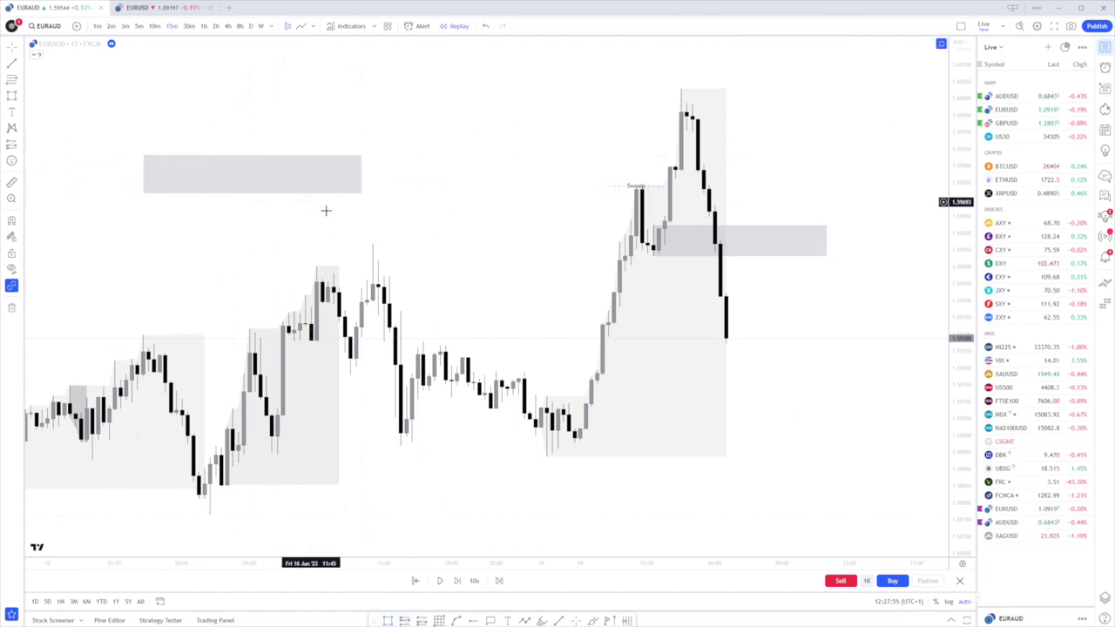
pyautogui.click(525, 621)
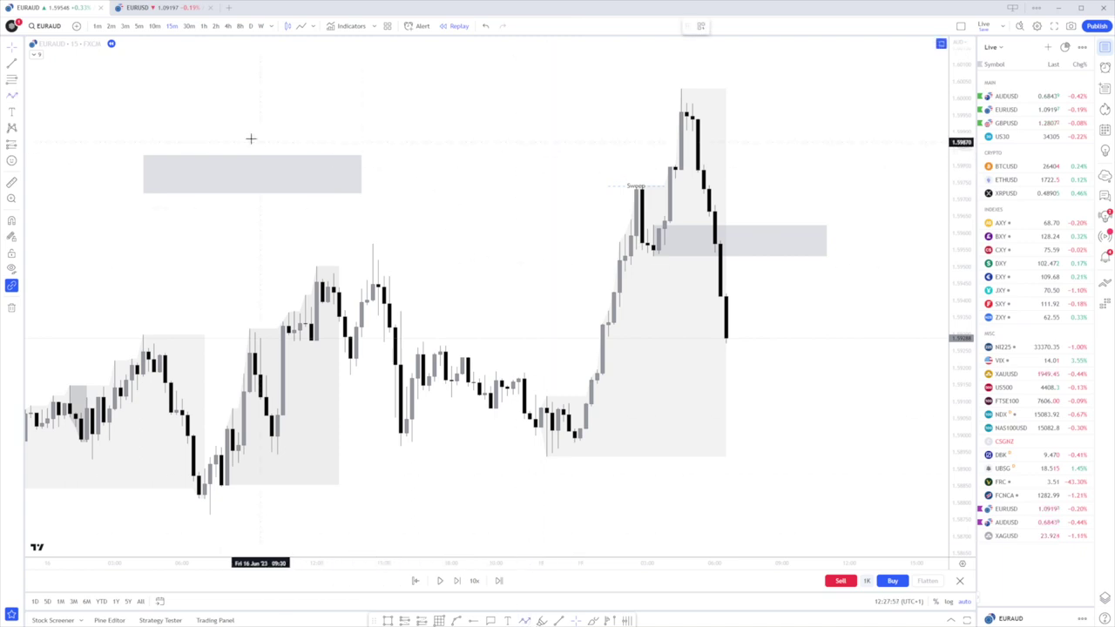
pyautogui.click(143, 71)
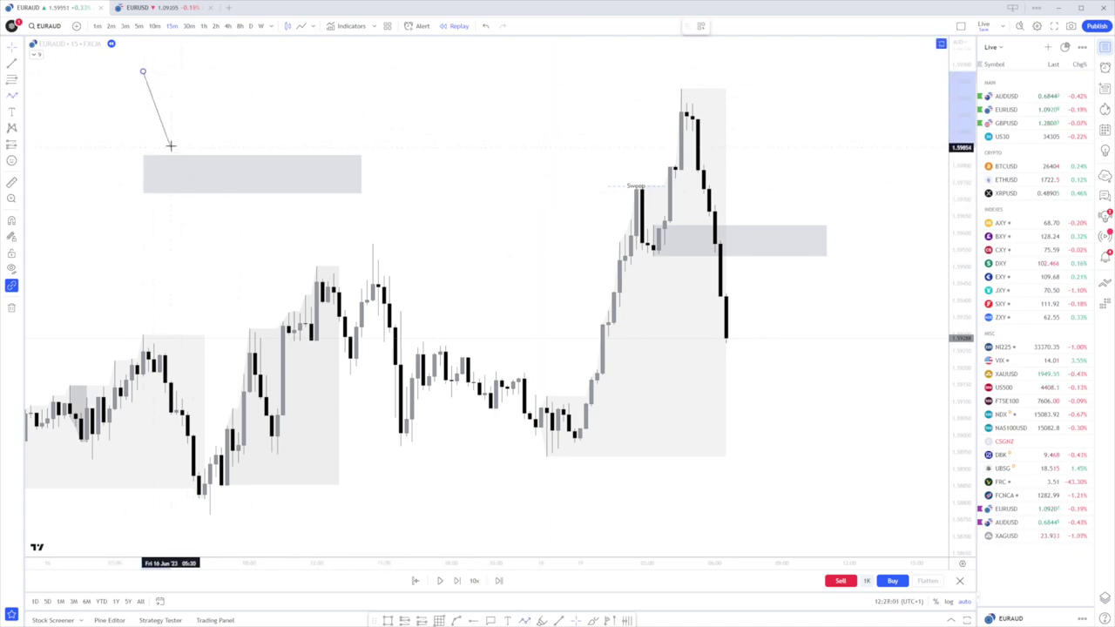
pyautogui.click(171, 145)
pyautogui.click(204, 101)
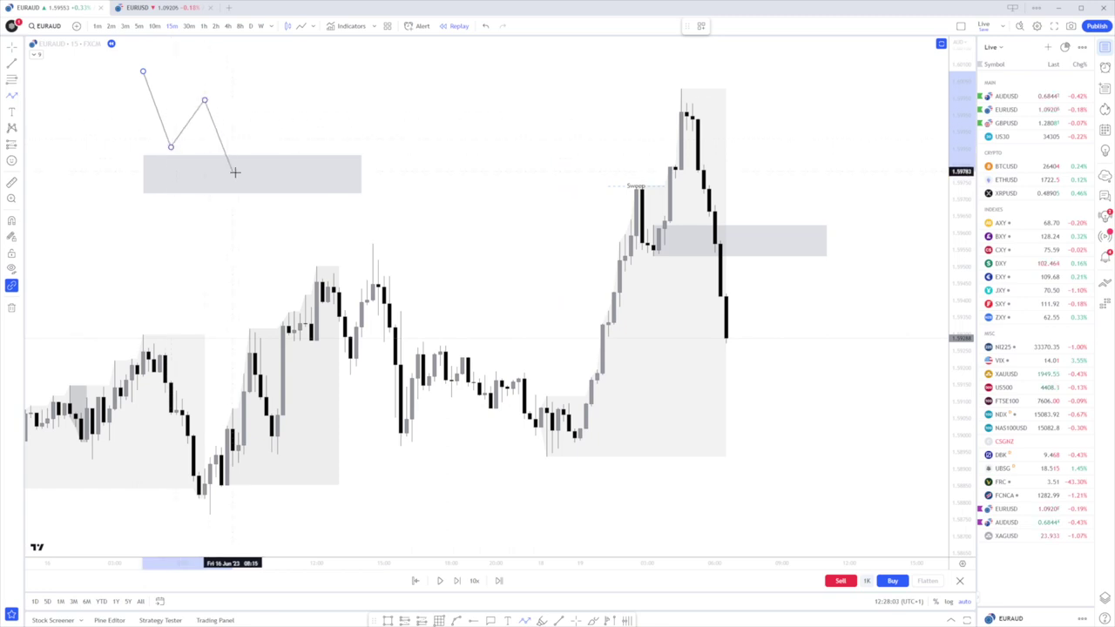
pyautogui.click(244, 178)
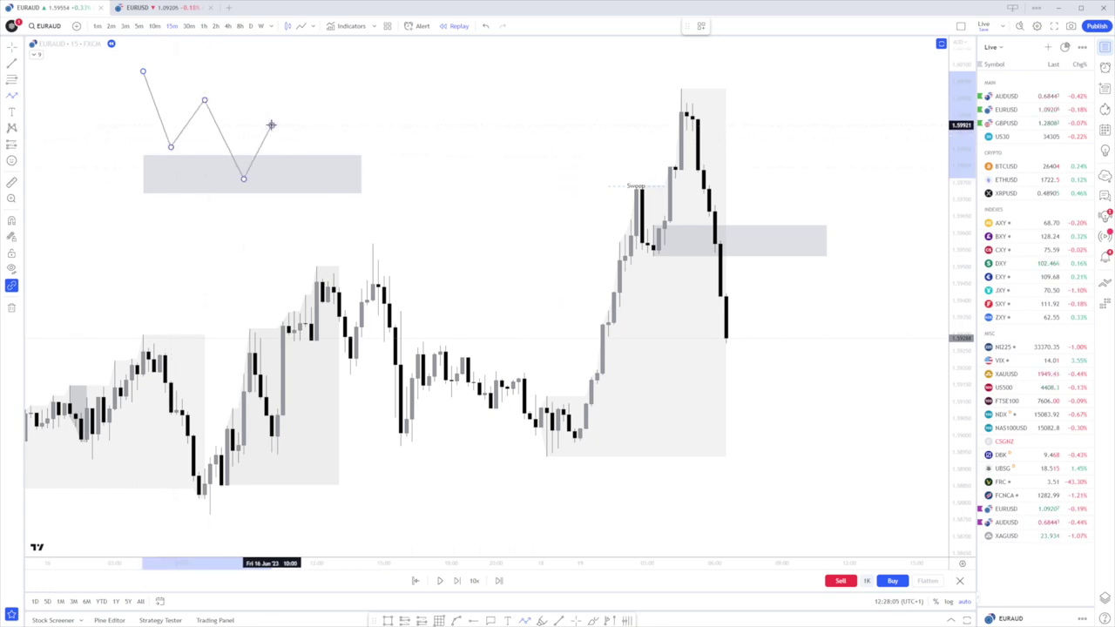
pyautogui.click(271, 125)
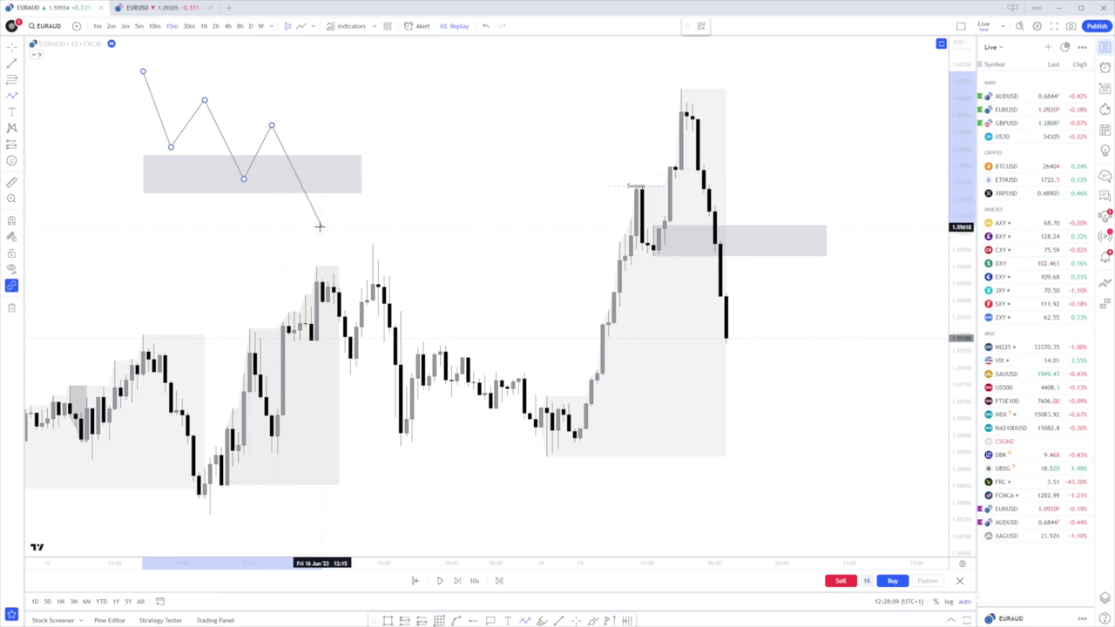
pyautogui.click(294, 151)
pyautogui.click(339, 71)
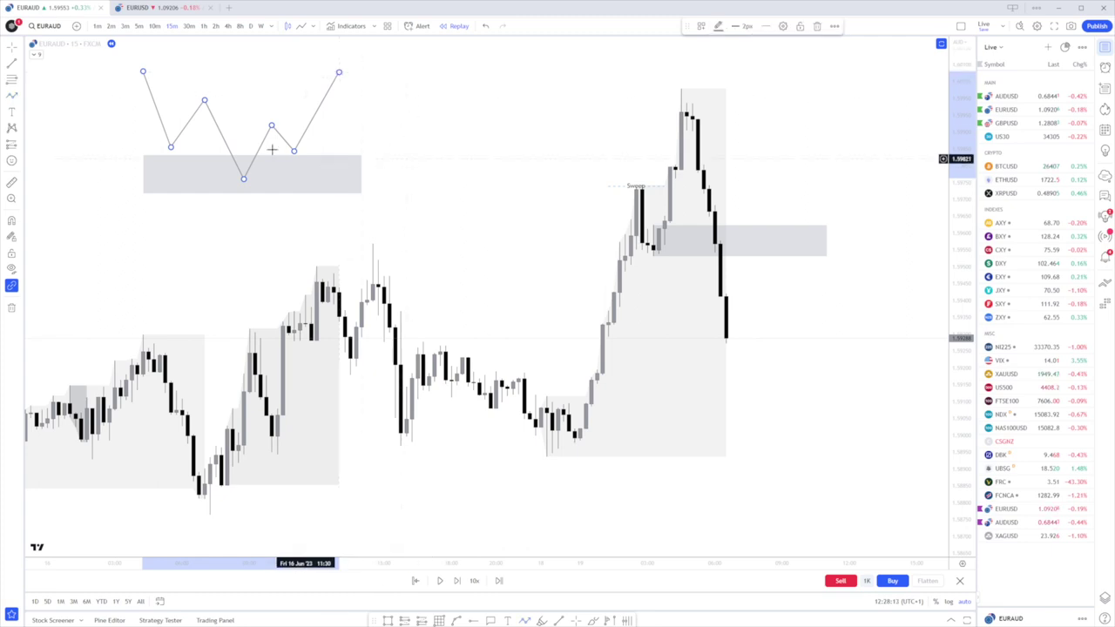
pyautogui.hotkey('alt', 'shift', 'r')
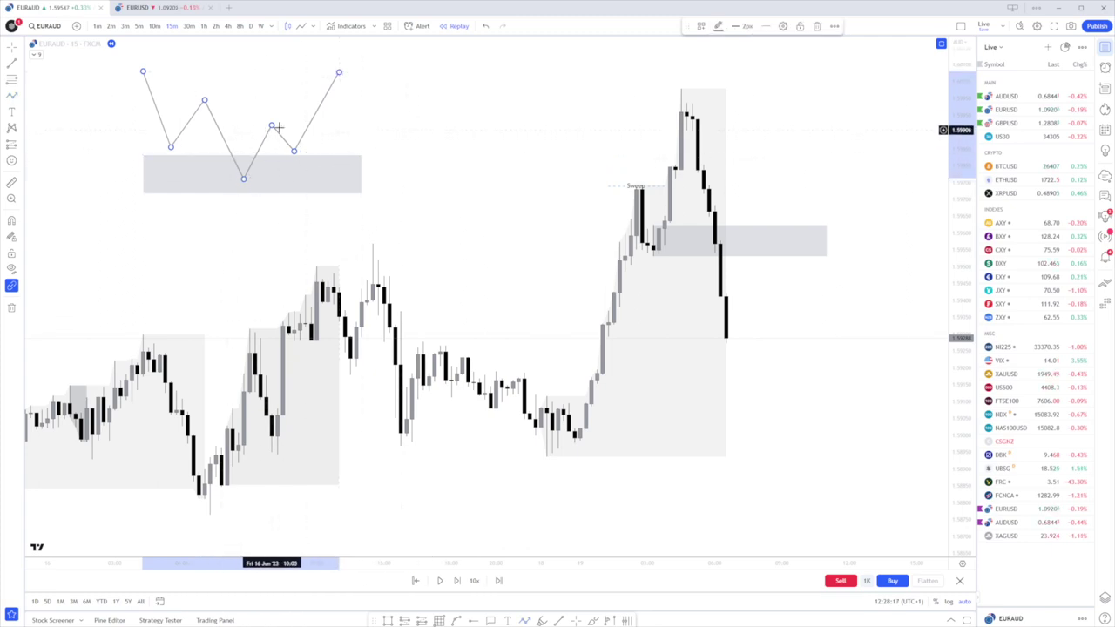
pyautogui.click(406, 99)
pyautogui.moveTo(269, 155); pyautogui.dragTo(132, 204)
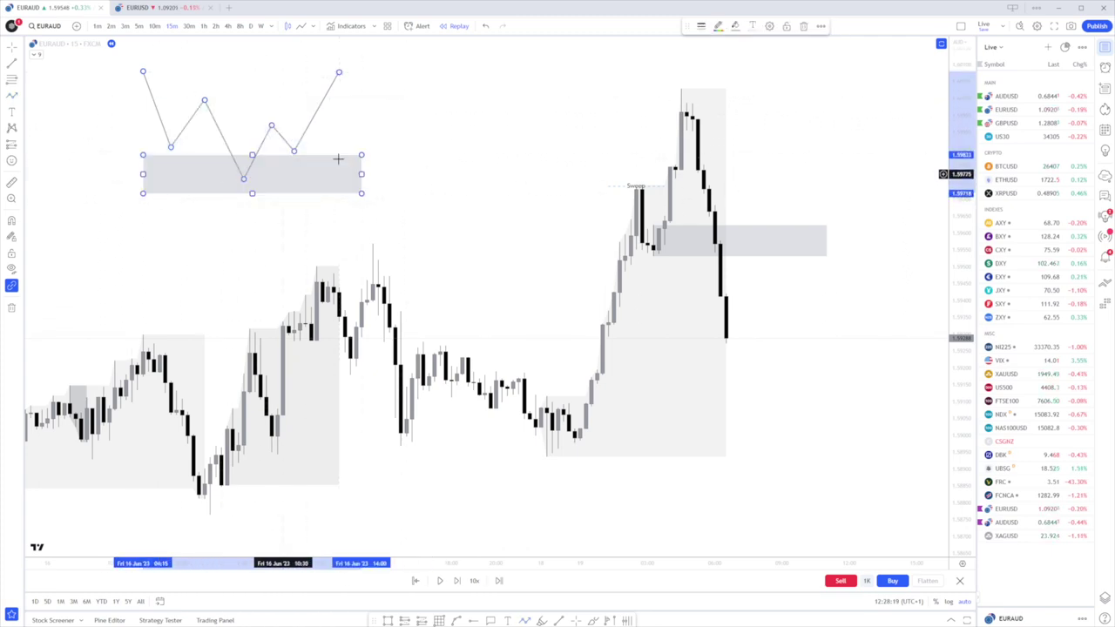
pyautogui.press('Delete')
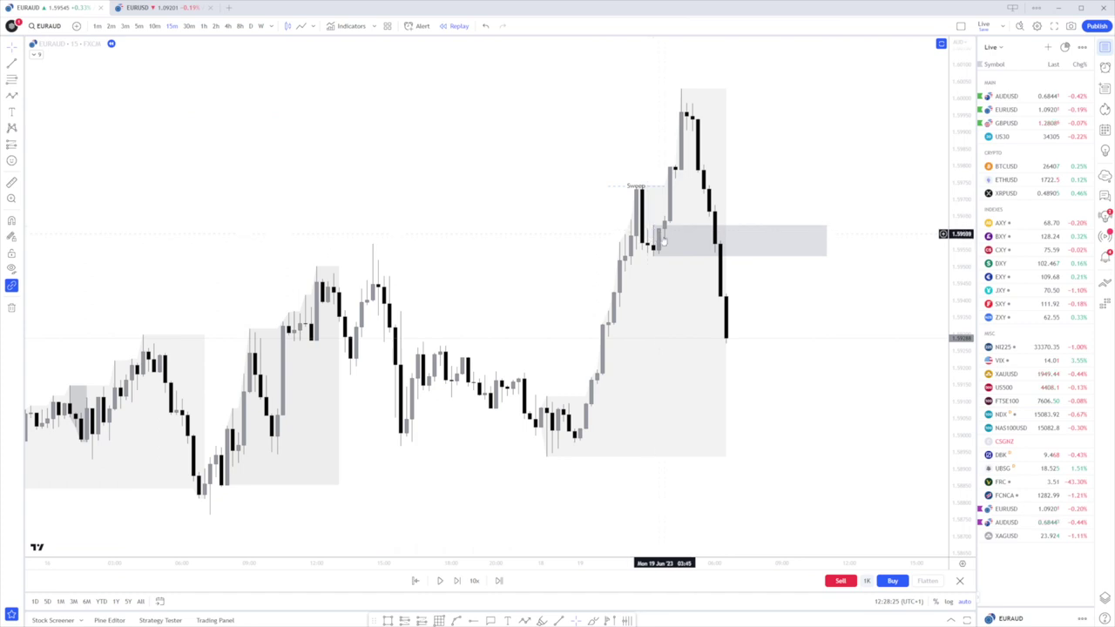
# - Resume the EURAUD replay until price rejects the grey zone and drops toward 1.5906
pyautogui.click(654, 232)
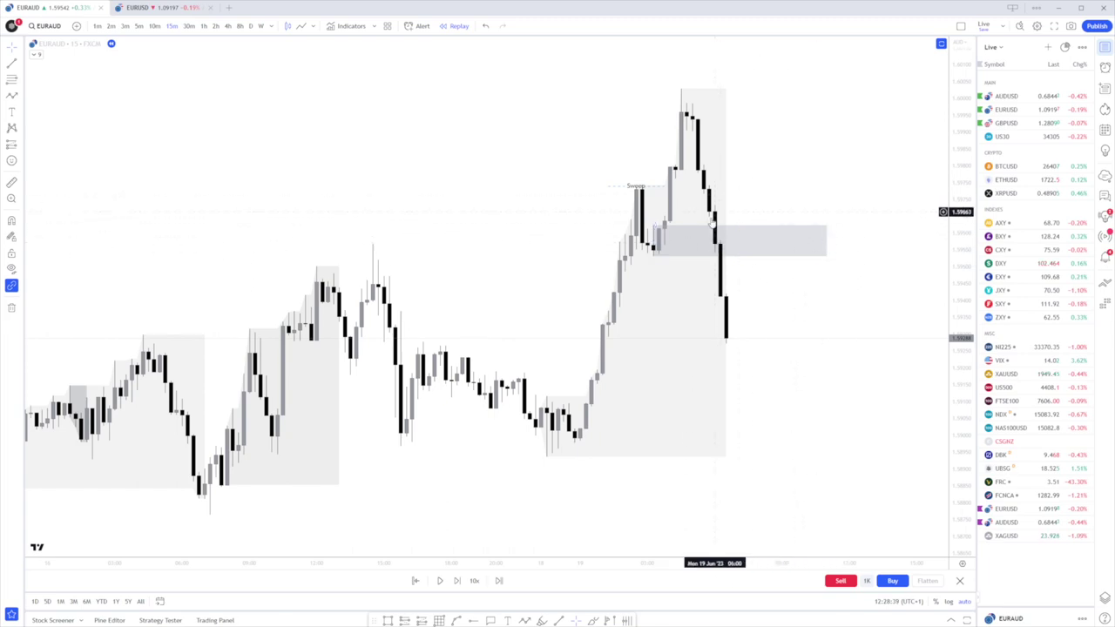
pyautogui.click(441, 581)
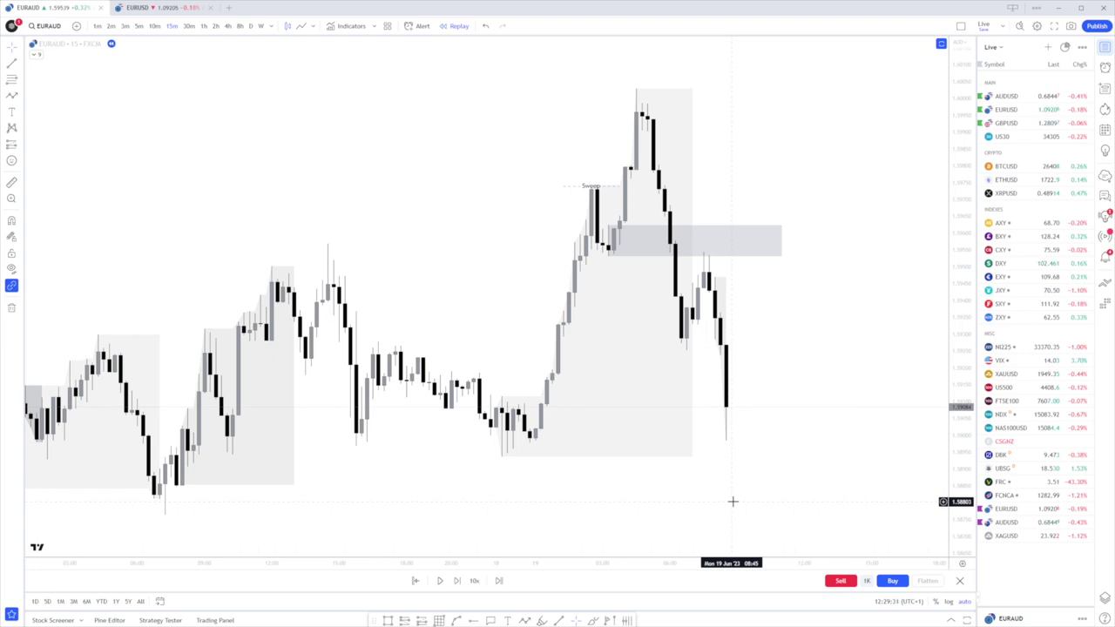
pyautogui.click(608, 237)
pyautogui.click(656, 285)
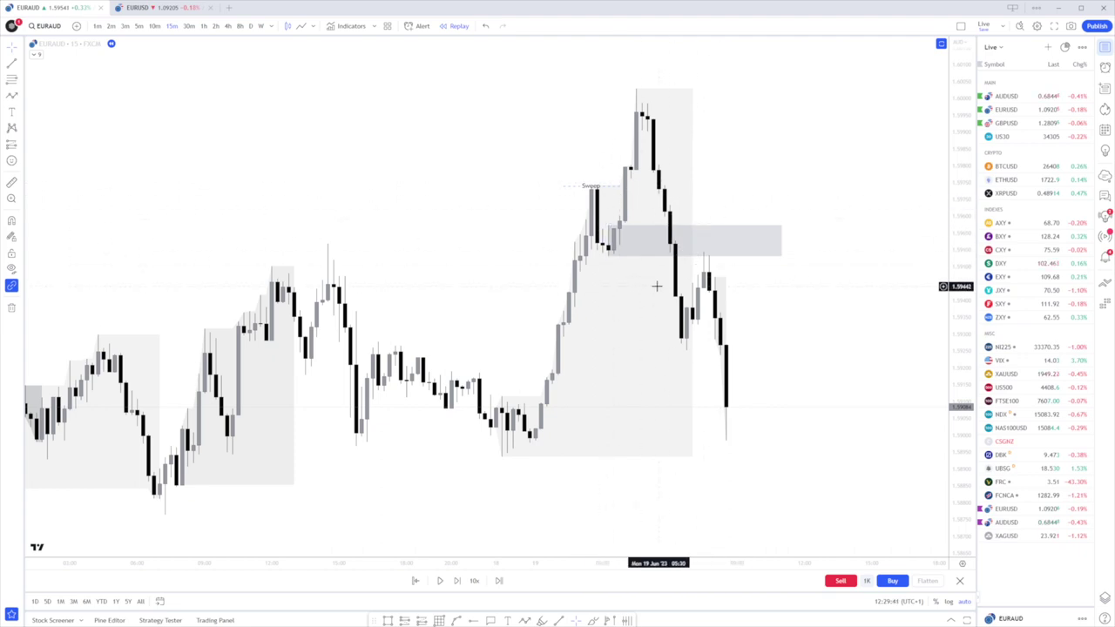